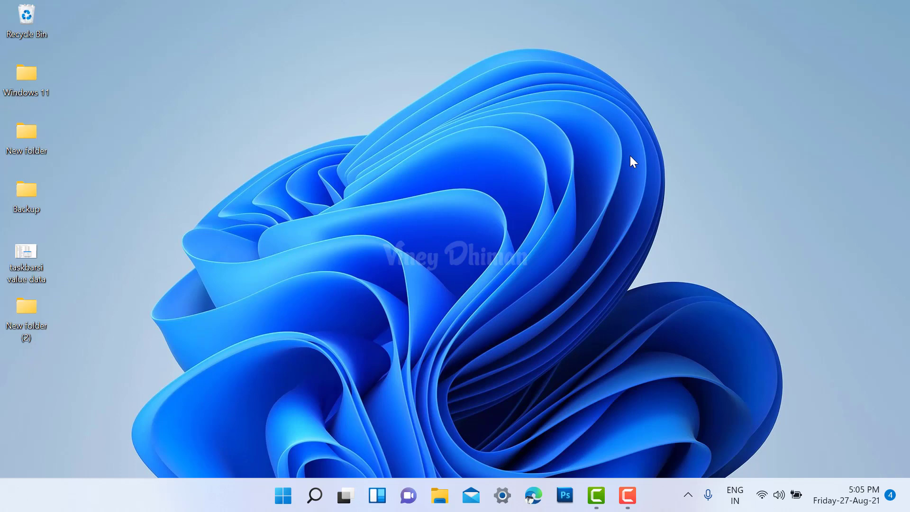
Launch Settings from the taskbar and go to the Accessibility page.
{"action": "left_click", "coordinate": [502, 495]}
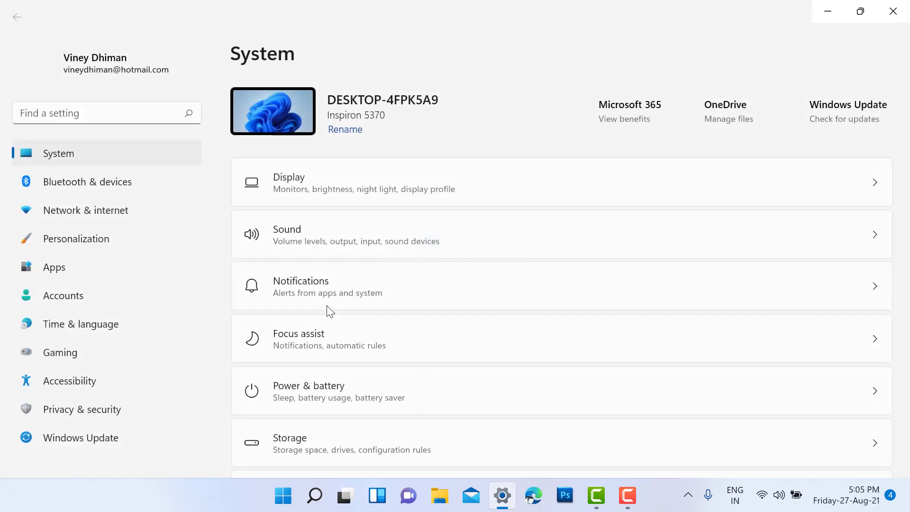
{"action": "left_click", "coordinate": [62, 381]}
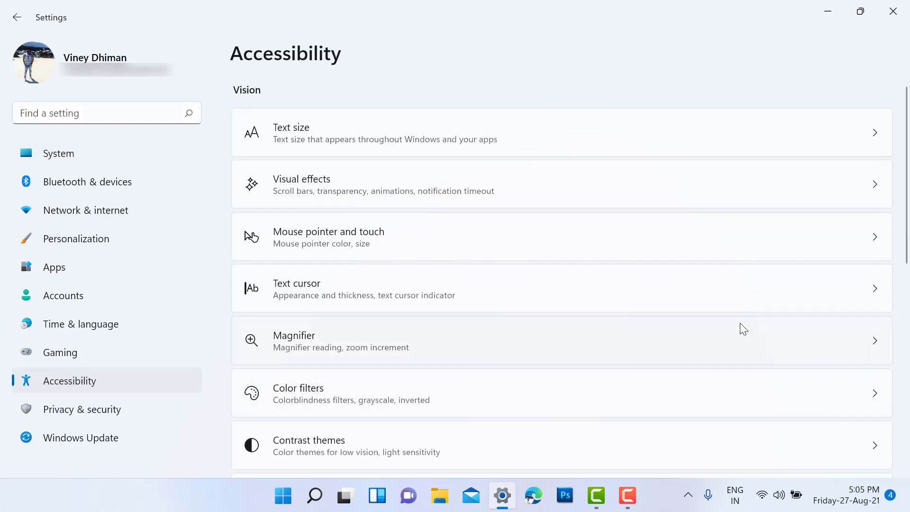
{"action": "scroll", "coordinate": [742, 328], "scroll_direction": "down", "scroll_amount": 3}
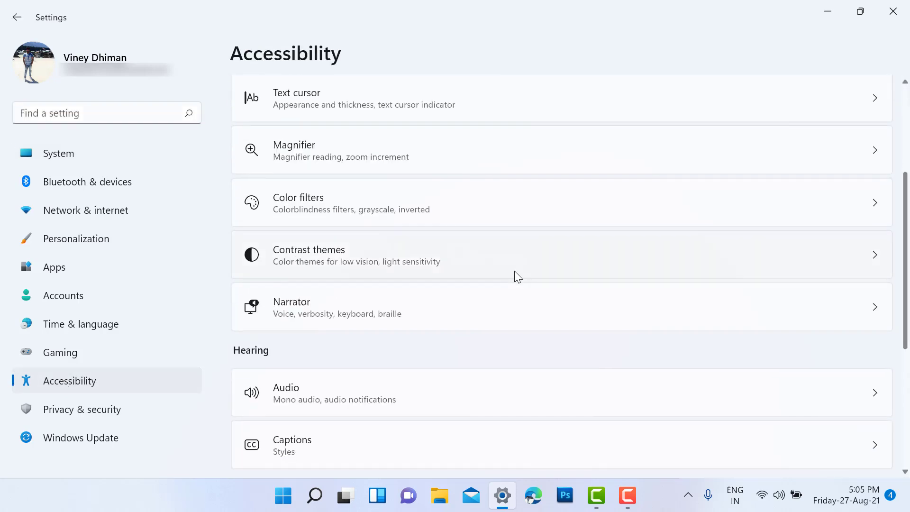
{"action": "left_click", "coordinate": [359, 260]}
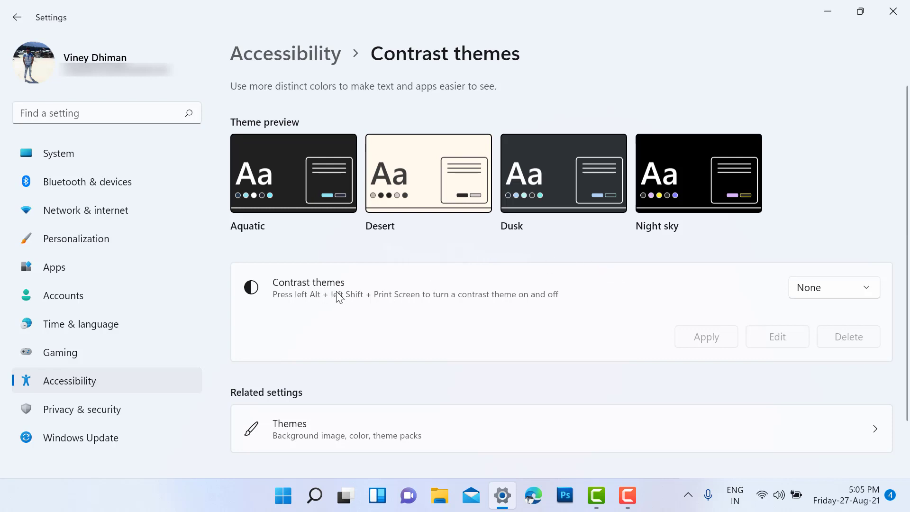
Pick Dusk from the Contrast themes dropdown.
{"action": "left_click", "coordinate": [846, 293]}
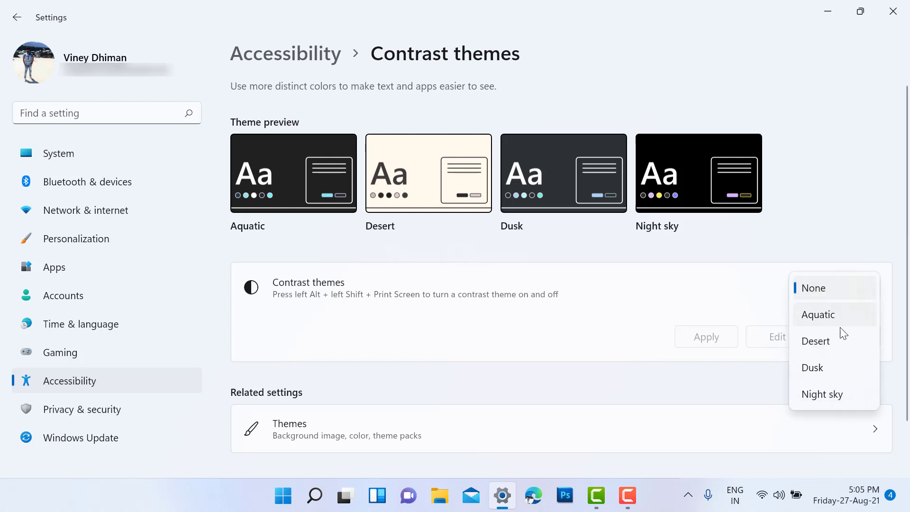
{"action": "left_click", "coordinate": [834, 373]}
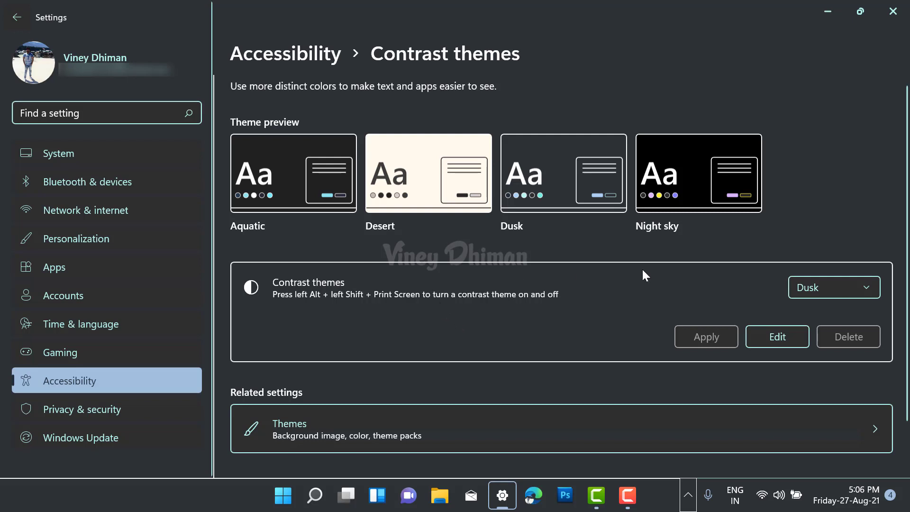
Choose None in the Contrast themes dropdown instead of Dusk.
{"action": "left_click", "coordinate": [829, 288]}
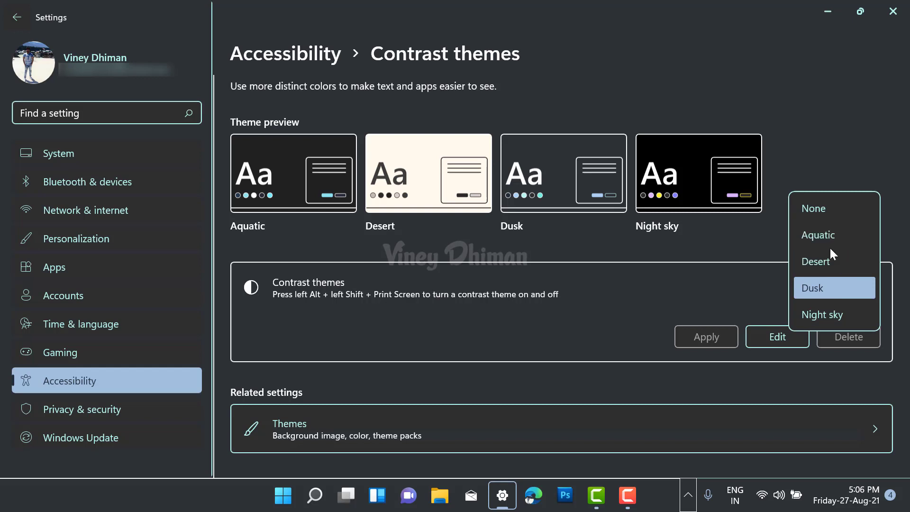
{"action": "left_click", "coordinate": [605, 299]}
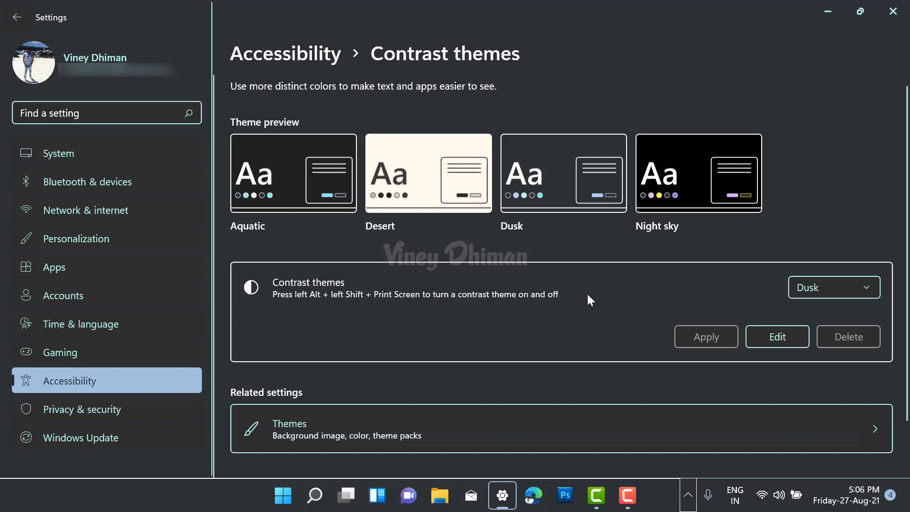
{"action": "left_click", "coordinate": [853, 291]}
{"action": "left_click", "coordinate": [838, 213]}
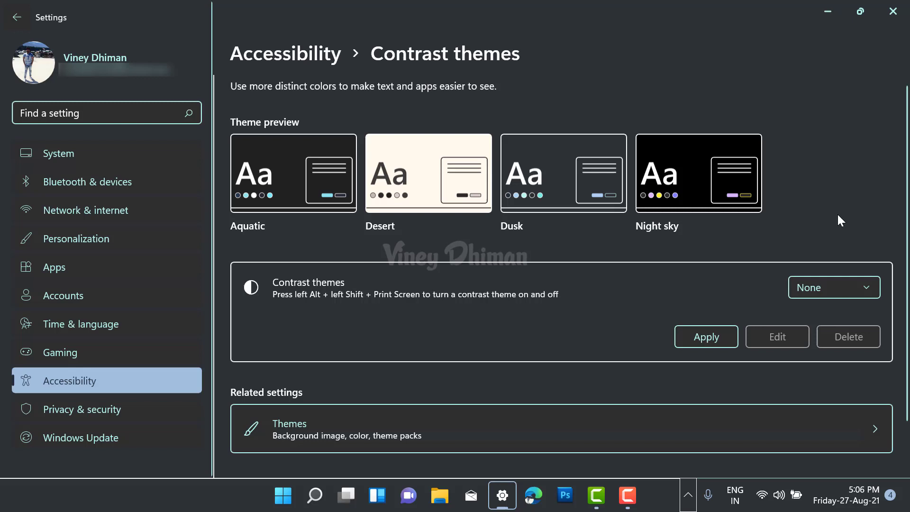